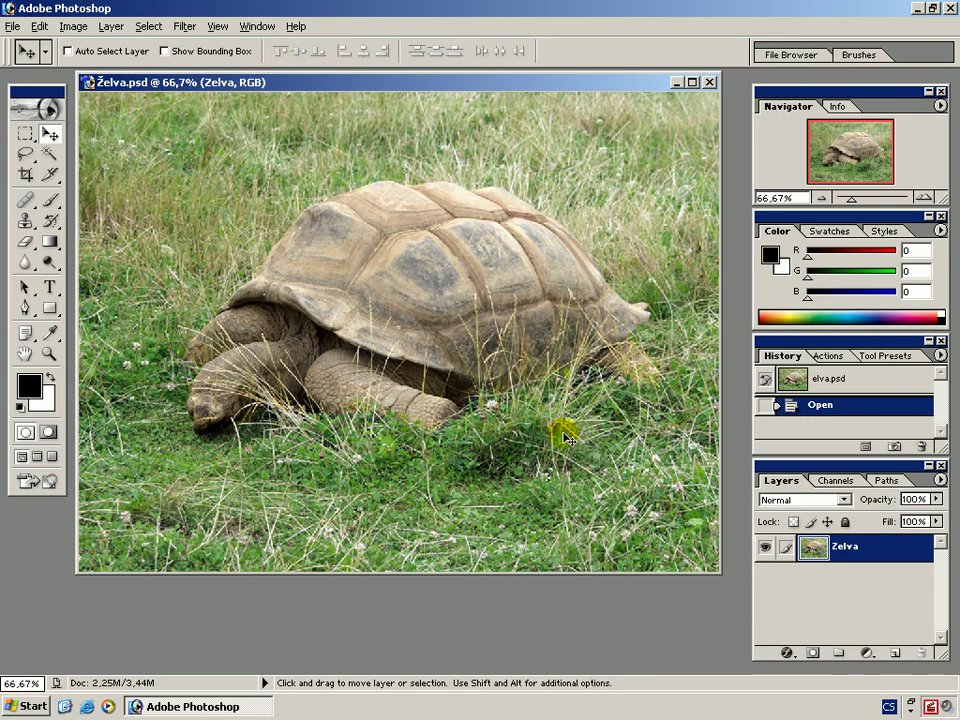
# Add a new empty layer above the tortoise photo and name it Pozadi.
pyautogui.click(893, 652)
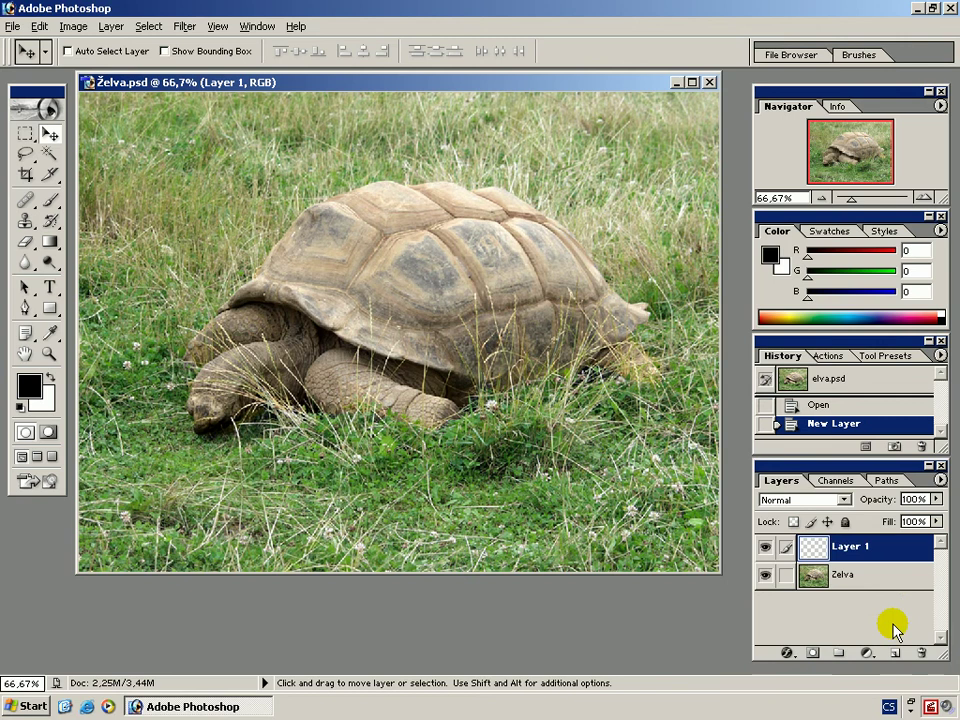
pyautogui.doubleClick(858, 548)
pyautogui.write('Poza')
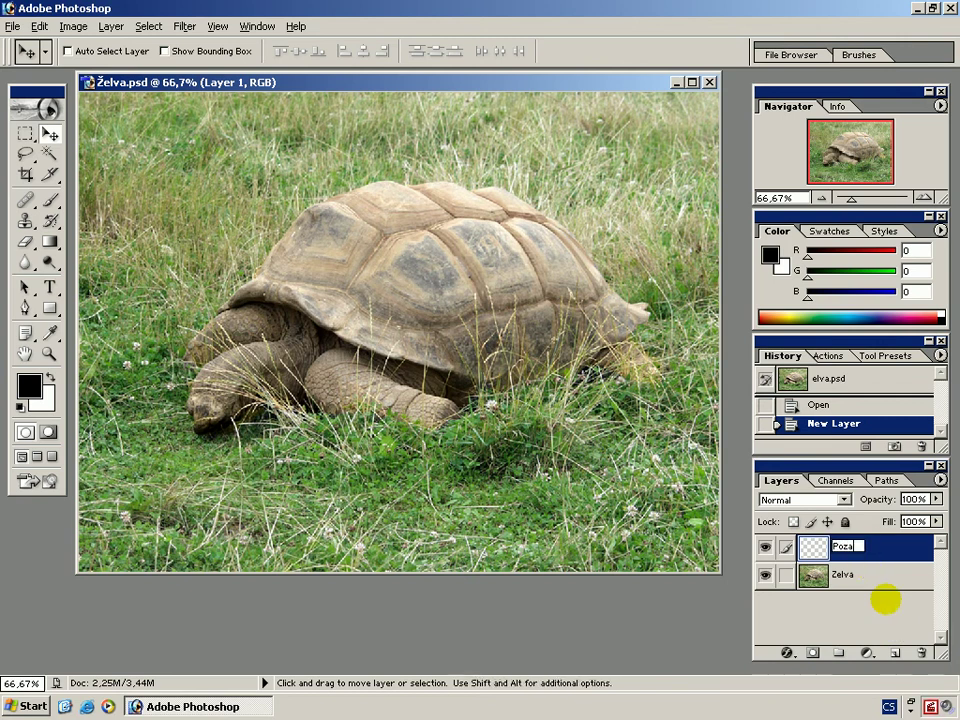
pyautogui.write('di')
pyautogui.press('Return')
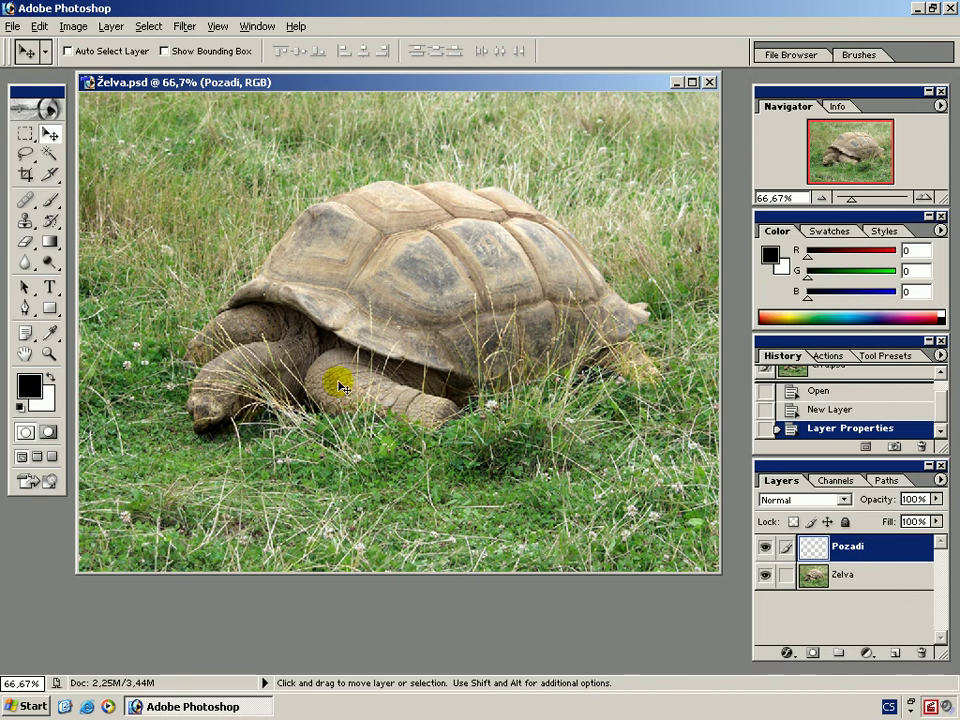
# Set the foreground color to the ochre orange DAA023.
pyautogui.click(29, 385)
pyautogui.moveTo(521, 455); pyautogui.dragTo(522, 430)
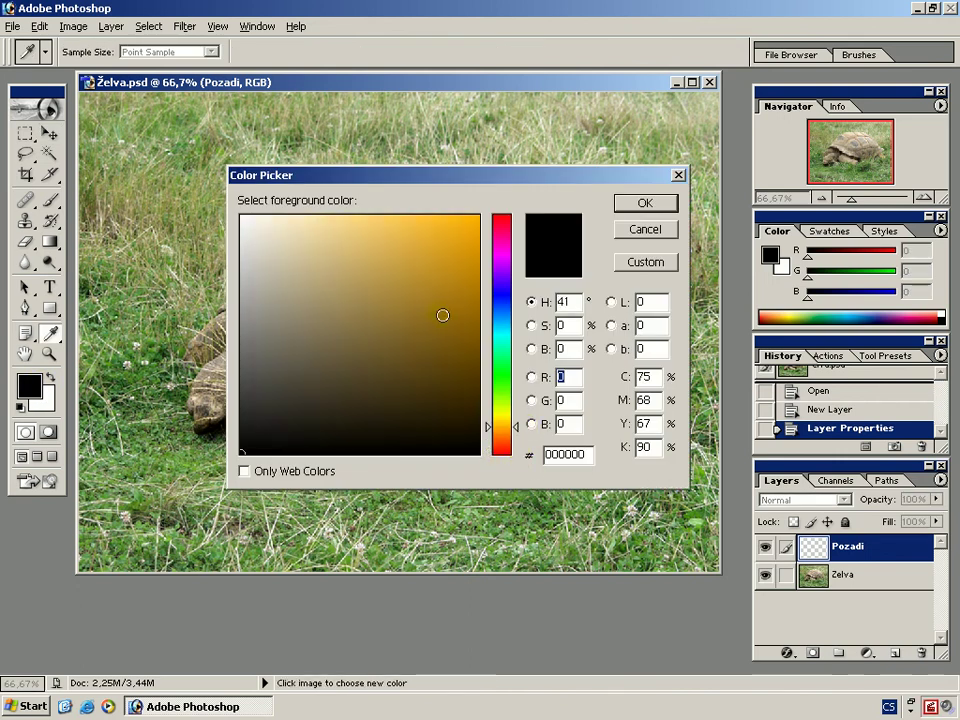
pyautogui.moveTo(441, 315)
pyautogui.mouseDown()
pyautogui.moveTo(422, 279)
pyautogui.moveTo(440, 249)
pyautogui.mouseUp()
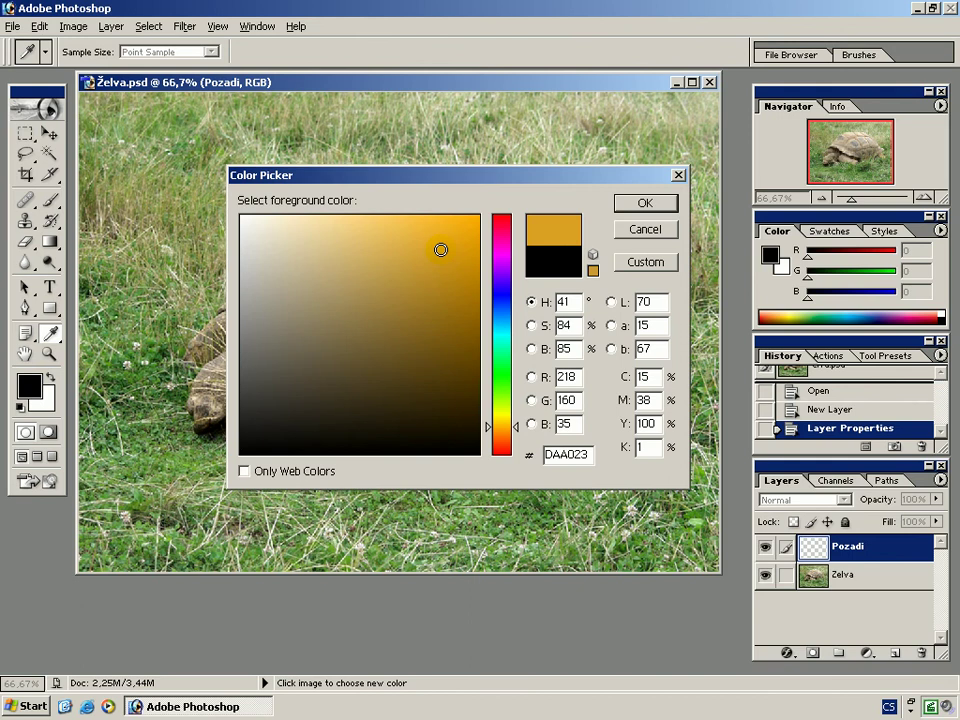
pyautogui.click(627, 204)
pyautogui.press('v')
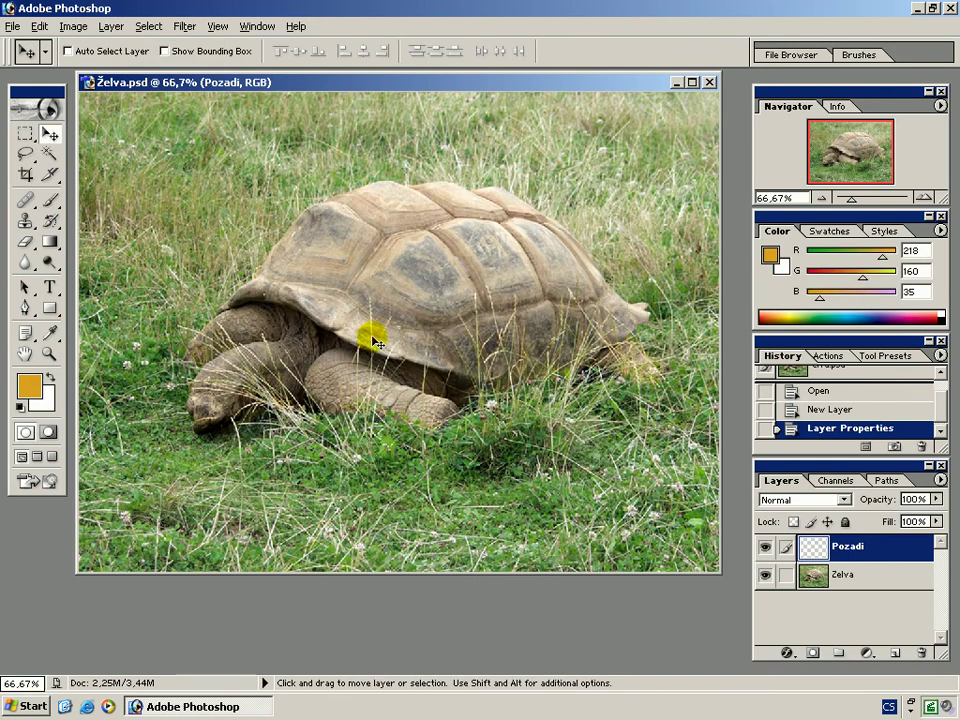
# Render the Clouds filter on the Pozadi layer and place that layer beneath the Zelva layer.
pyautogui.click(186, 27)
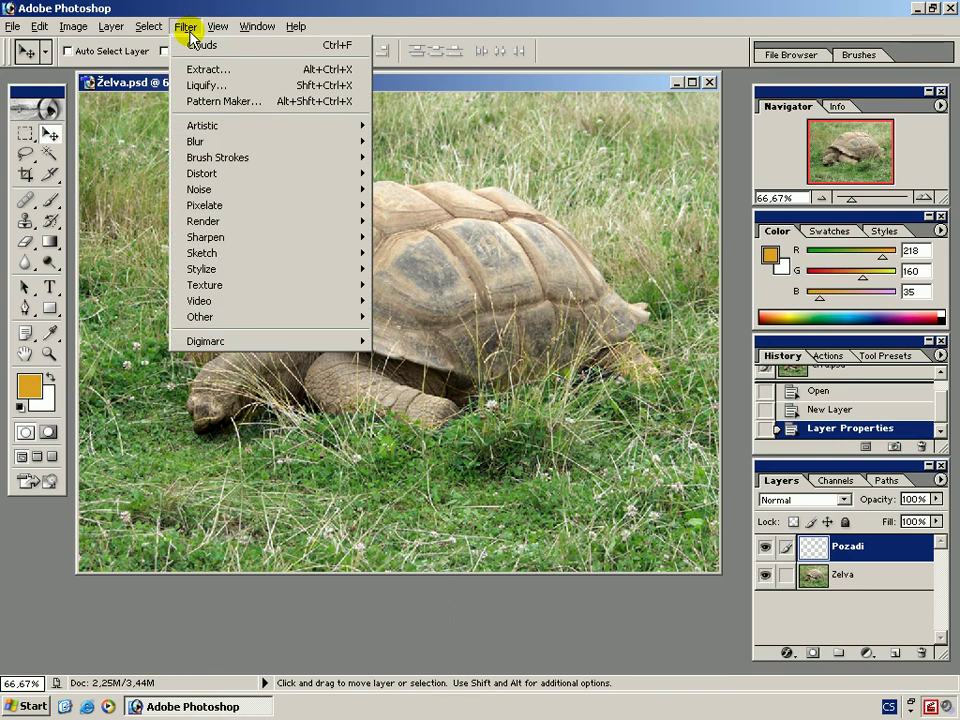
pyautogui.moveTo(232, 224)
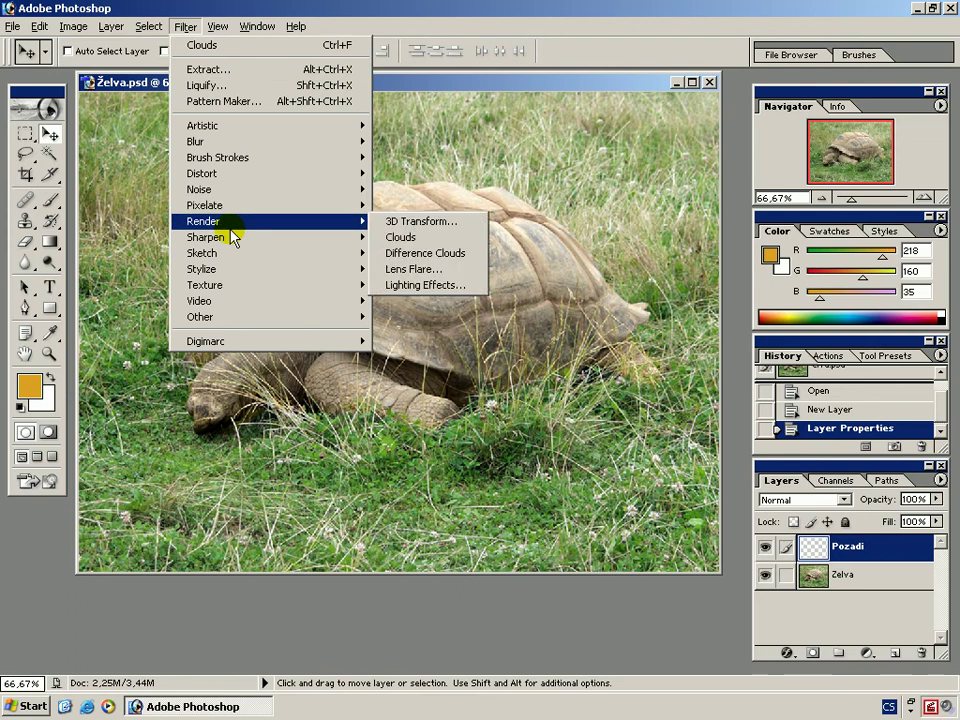
pyautogui.click(432, 240)
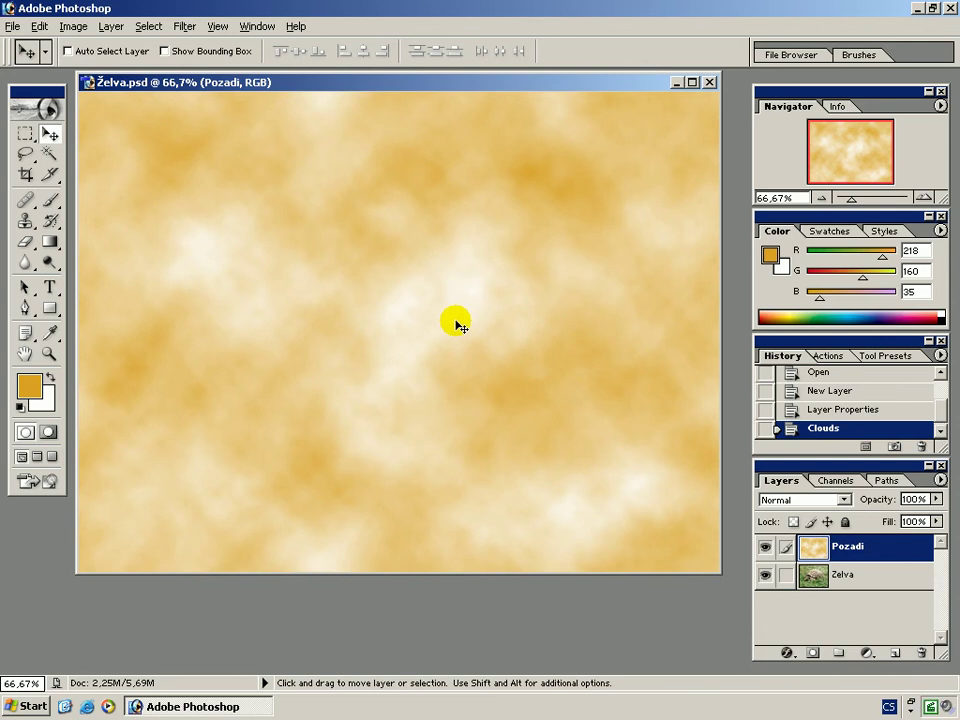
pyautogui.click(878, 548)
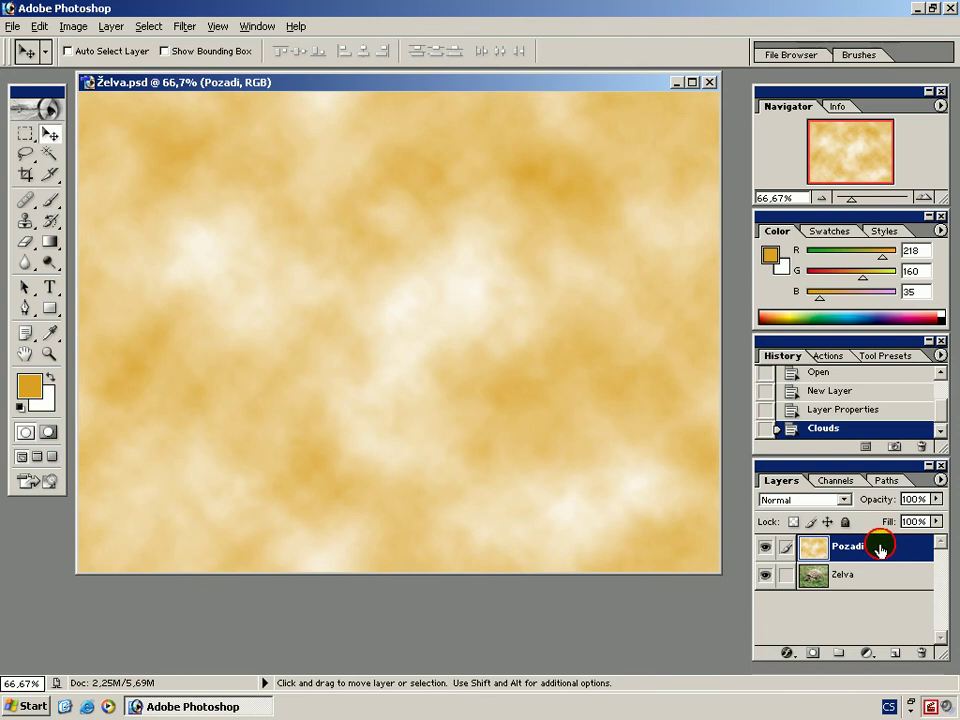
pyautogui.moveTo(878, 548); pyautogui.dragTo(880, 610)
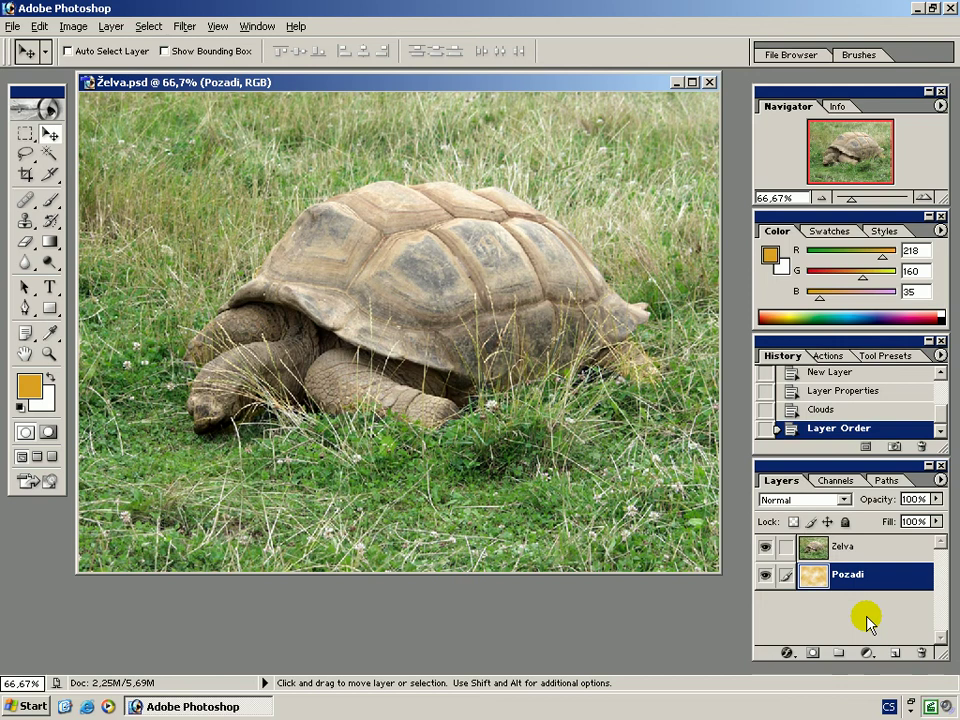
# Add a white layer mask to the Zelva layer.
pyautogui.click(884, 547)
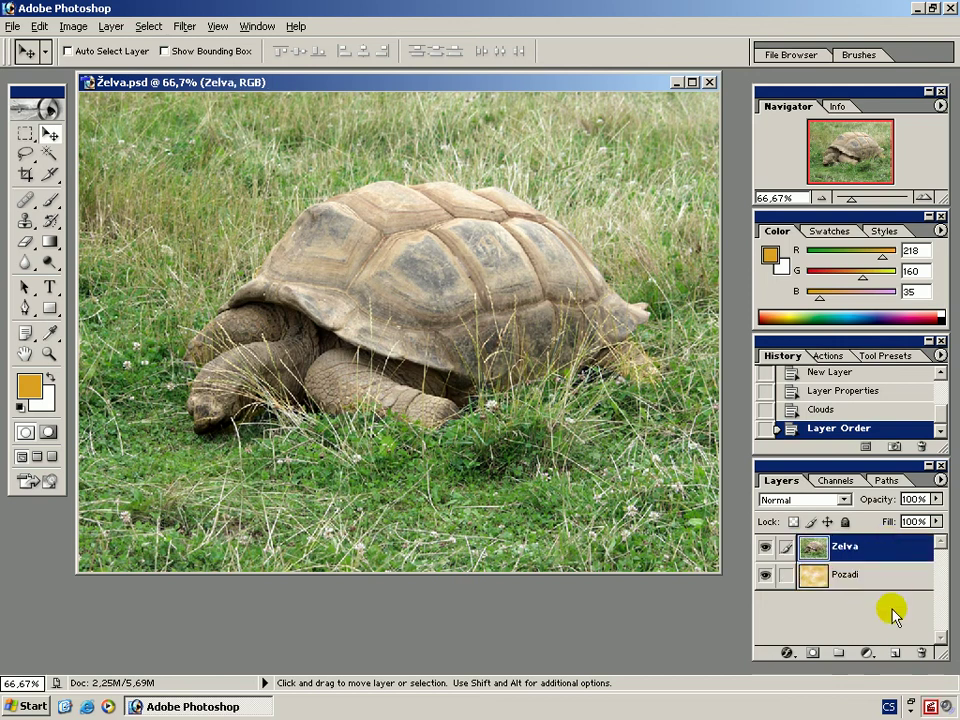
pyautogui.click(815, 653)
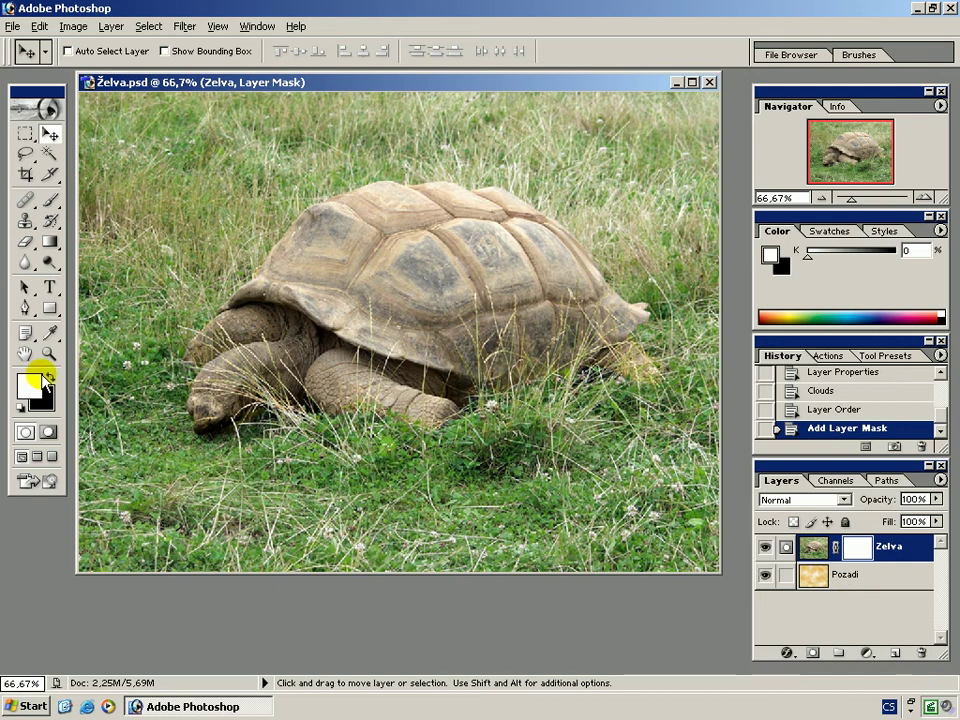
pyautogui.press('d')
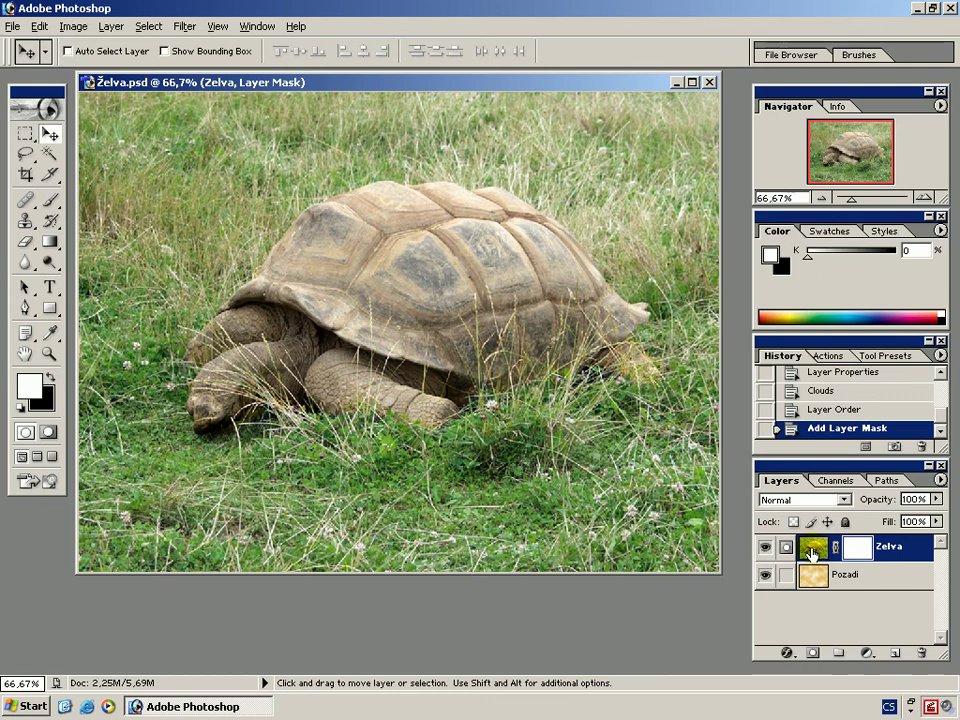
# Brush an ochre zigzag over the tortoise on the Zelva layer's image itself, and revert to the Add Layer Mask state.
pyautogui.click(812, 550)
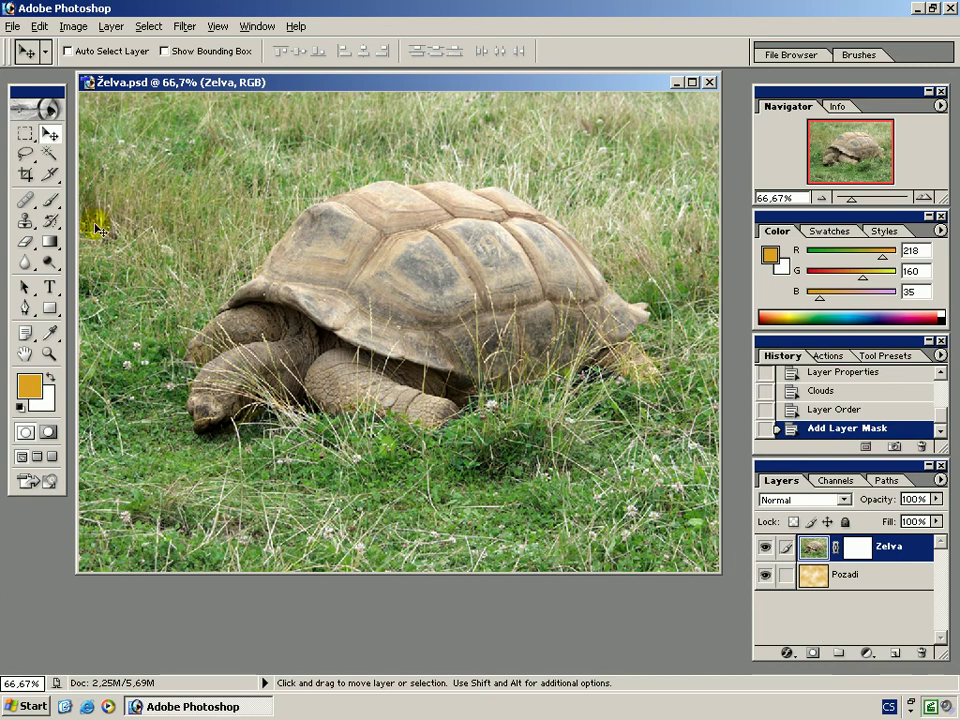
pyautogui.moveTo(50, 199); pyautogui.dragTo(148, 205)
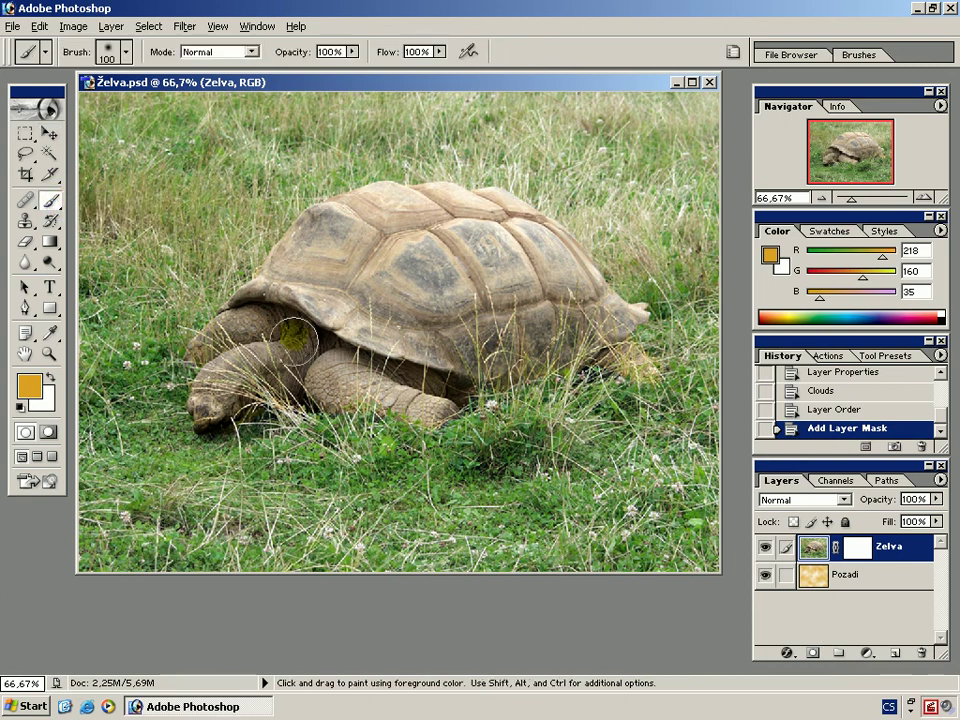
pyautogui.moveTo(285, 365)
pyautogui.mouseDown()
pyautogui.moveTo(376, 220)
pyautogui.moveTo(463, 278)
pyautogui.moveTo(482, 395)
pyautogui.moveTo(598, 285)
pyautogui.mouseUp()
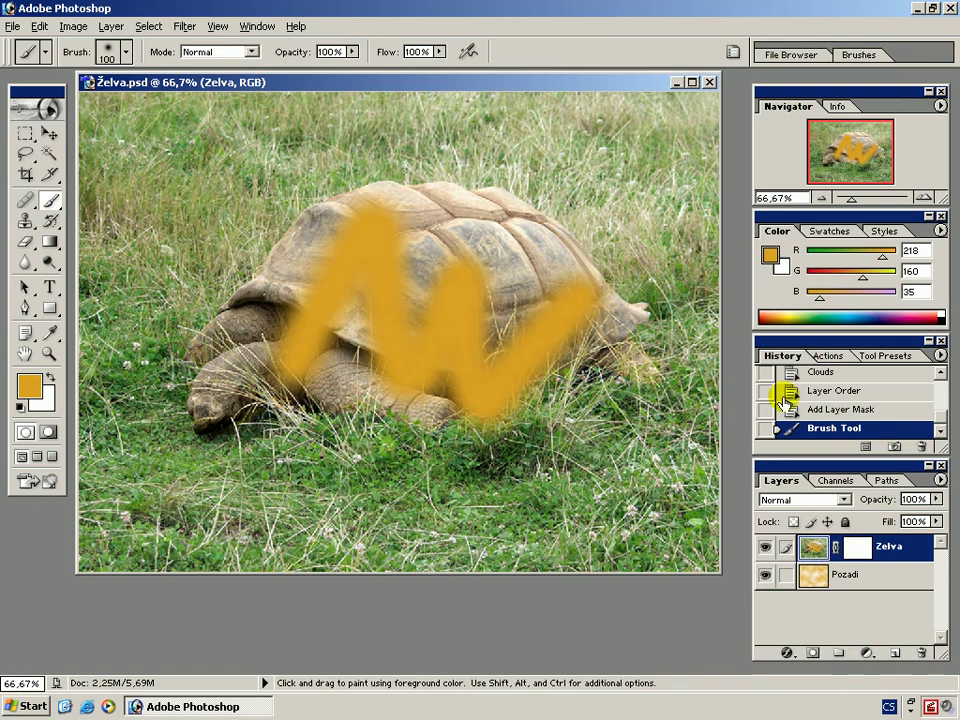
pyautogui.click(845, 410)
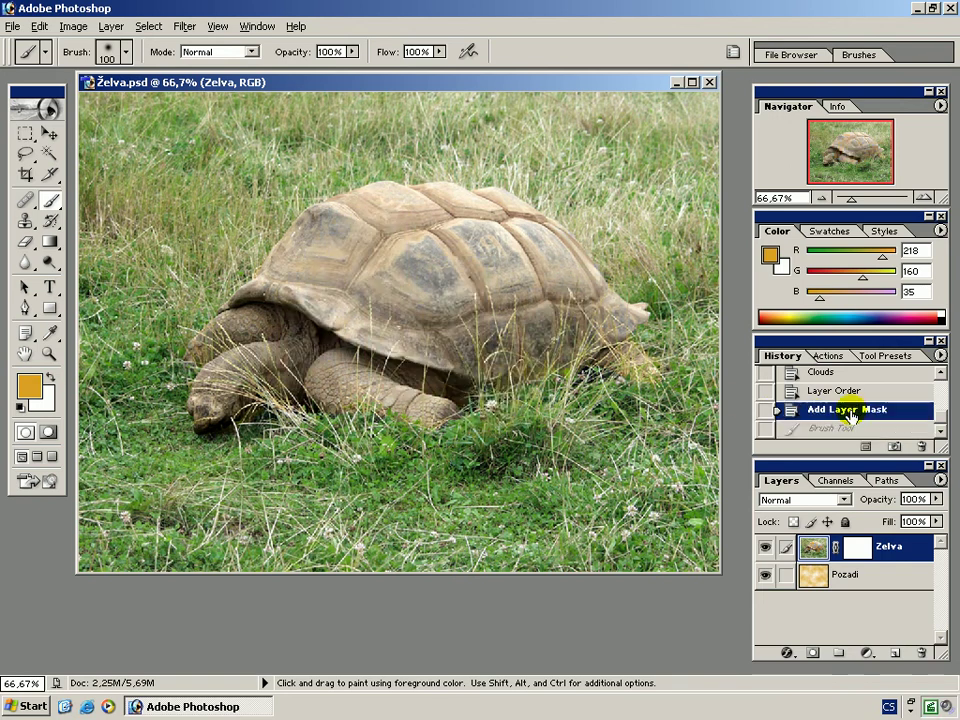
# Brush black on the Zelva layer mask to hide the grass behind the shell, and paint part of it back with white.
pyautogui.click(860, 548)
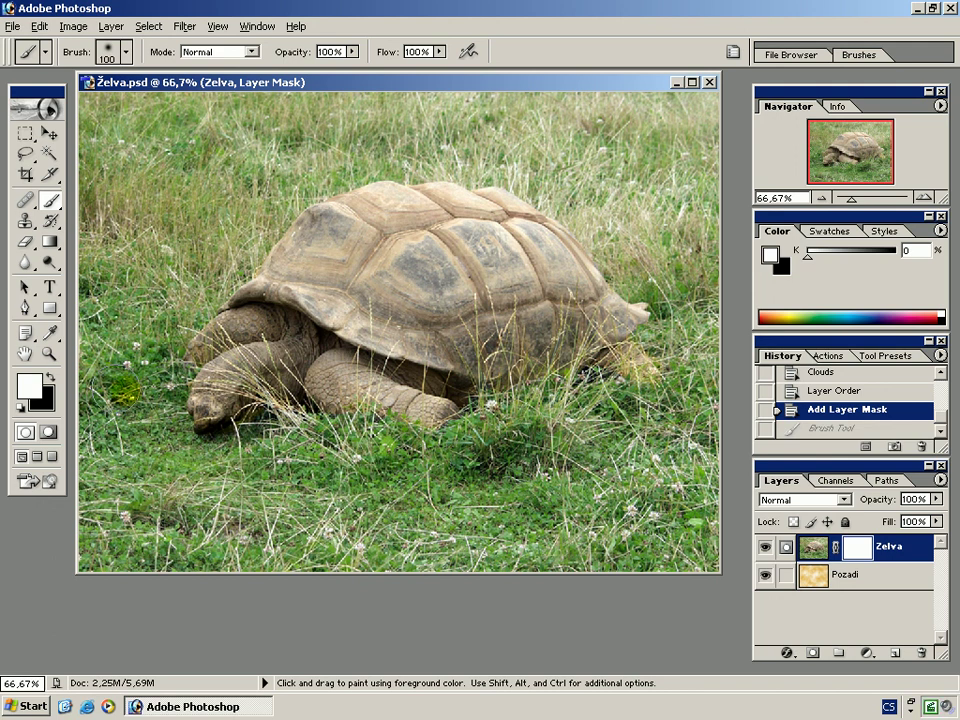
pyautogui.click(51, 379)
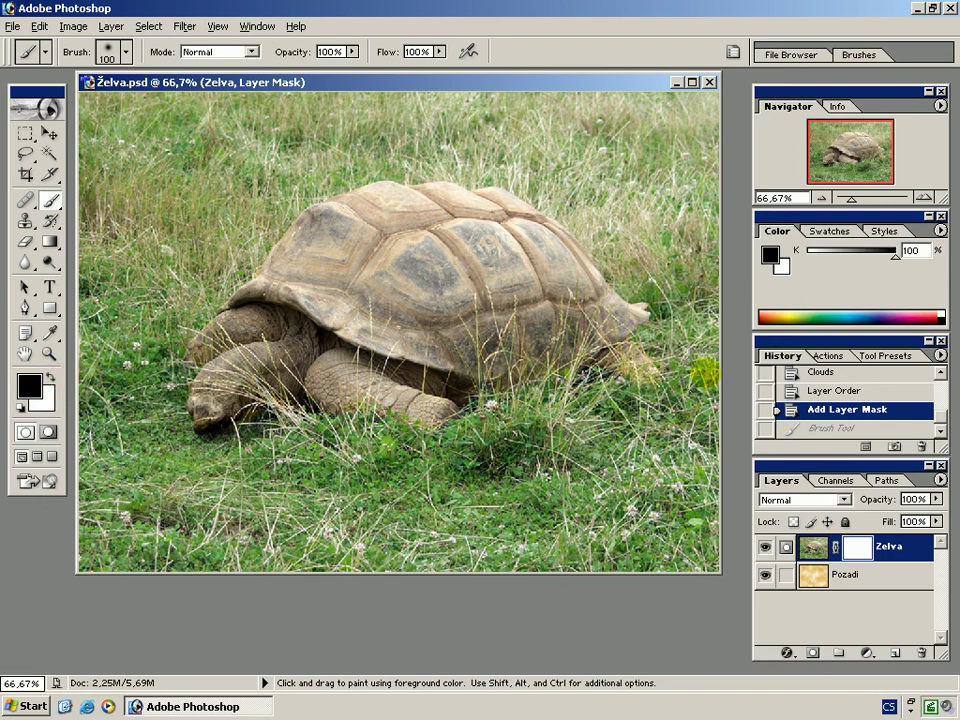
pyautogui.moveTo(697, 372)
pyautogui.mouseDown()
pyautogui.moveTo(706, 323)
pyautogui.moveTo(692, 321)
pyautogui.moveTo(651, 227)
pyautogui.moveTo(677, 120)
pyautogui.moveTo(692, 176)
pyautogui.moveTo(540, 116)
pyautogui.moveTo(540, 156)
pyautogui.moveTo(521, 154)
pyautogui.moveTo(626, 280)
pyautogui.moveTo(703, 184)
pyautogui.moveTo(688, 259)
pyautogui.moveTo(632, 199)
pyautogui.mouseUp()
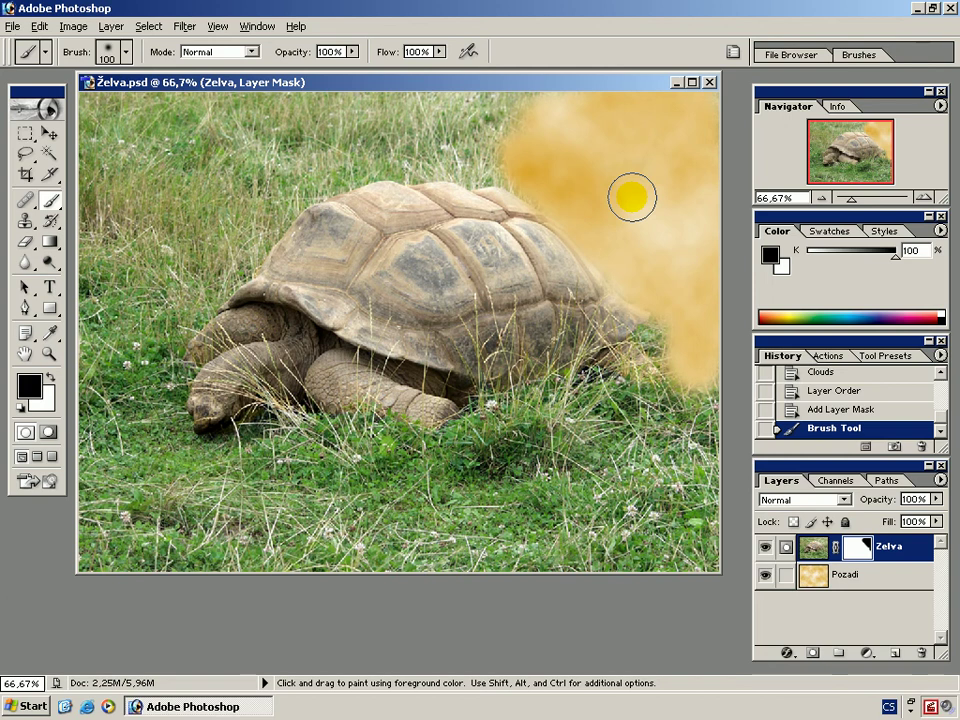
pyautogui.click(49, 376)
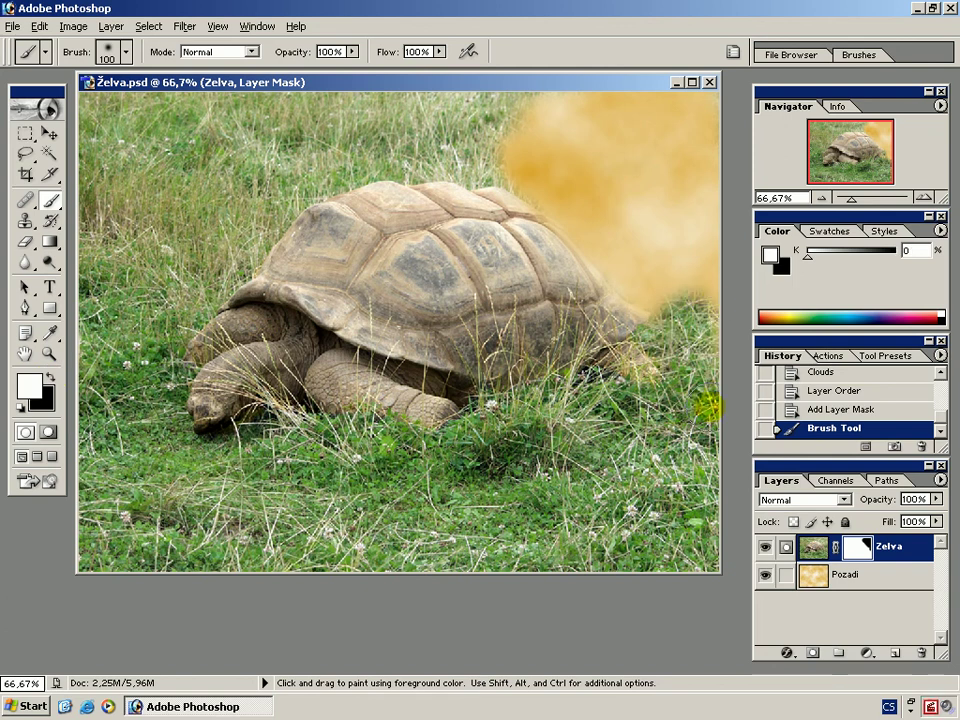
pyautogui.moveTo(700, 395)
pyautogui.mouseDown()
pyautogui.moveTo(709, 297)
pyautogui.moveTo(684, 336)
pyautogui.moveTo(649, 255)
pyautogui.moveTo(621, 295)
pyautogui.moveTo(503, 199)
pyautogui.moveTo(552, 229)
pyautogui.moveTo(680, 245)
pyautogui.moveTo(699, 238)
pyautogui.moveTo(669, 354)
pyautogui.mouseUp()
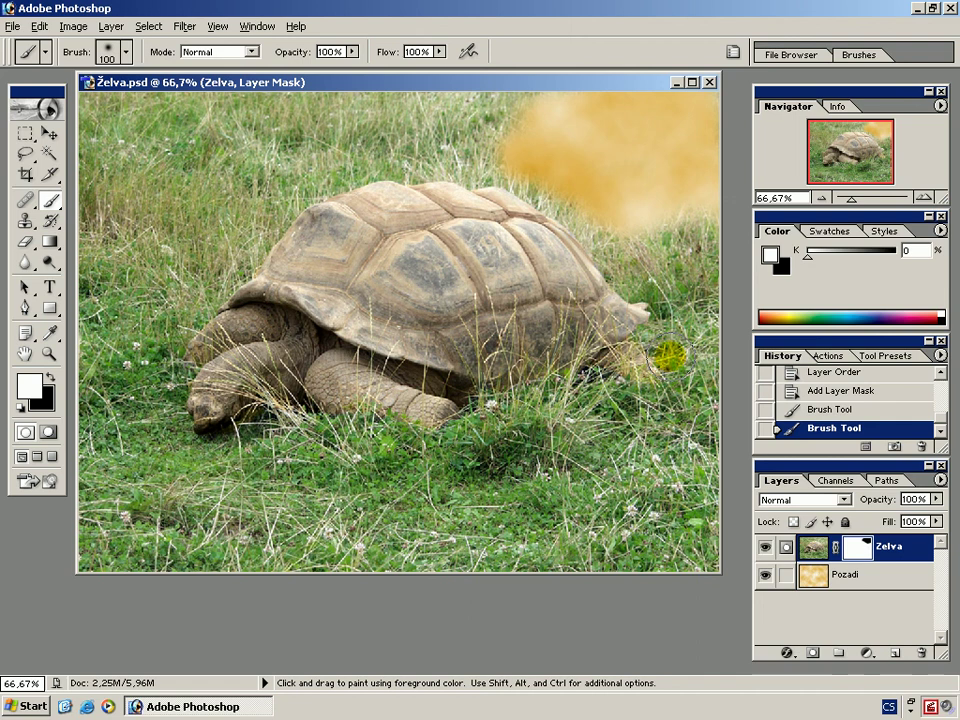
# Brush mid-grey on the Zelva mask around the tortoise's rear and the grass below, and revert to the Add Layer Mask state.
pyautogui.click(857, 232)
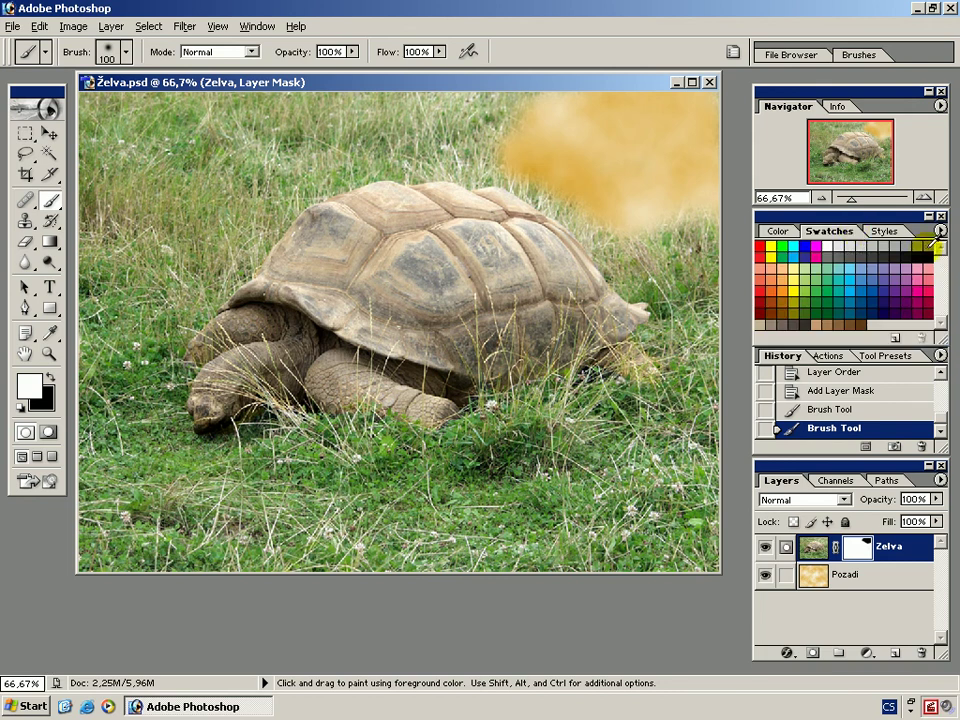
pyautogui.click(932, 245)
pyautogui.moveTo(712, 250)
pyautogui.mouseDown()
pyautogui.moveTo(696, 337)
pyautogui.moveTo(667, 245)
pyautogui.moveTo(657, 294)
pyautogui.moveTo(621, 256)
pyautogui.moveTo(510, 198)
pyautogui.moveTo(660, 253)
pyautogui.moveTo(647, 260)
pyautogui.moveTo(647, 390)
pyautogui.moveTo(636, 322)
pyautogui.moveTo(639, 438)
pyautogui.moveTo(707, 387)
pyautogui.moveTo(677, 474)
pyautogui.moveTo(597, 360)
pyautogui.moveTo(545, 398)
pyautogui.moveTo(562, 497)
pyautogui.moveTo(637, 510)
pyautogui.moveTo(635, 518)
pyautogui.moveTo(639, 461)
pyautogui.mouseUp()
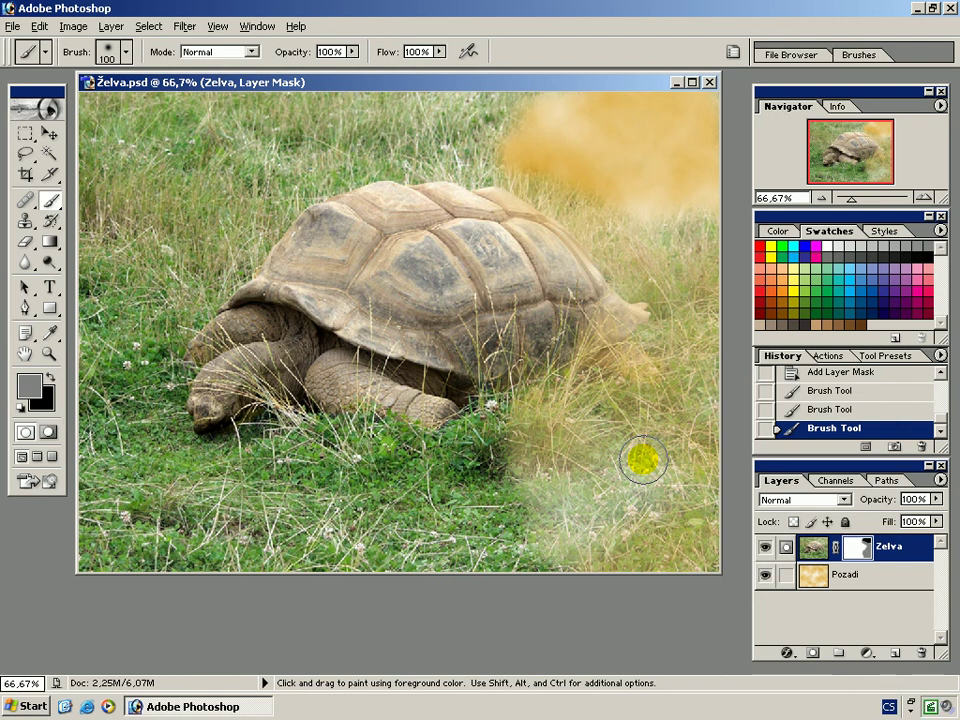
pyautogui.click(820, 371)
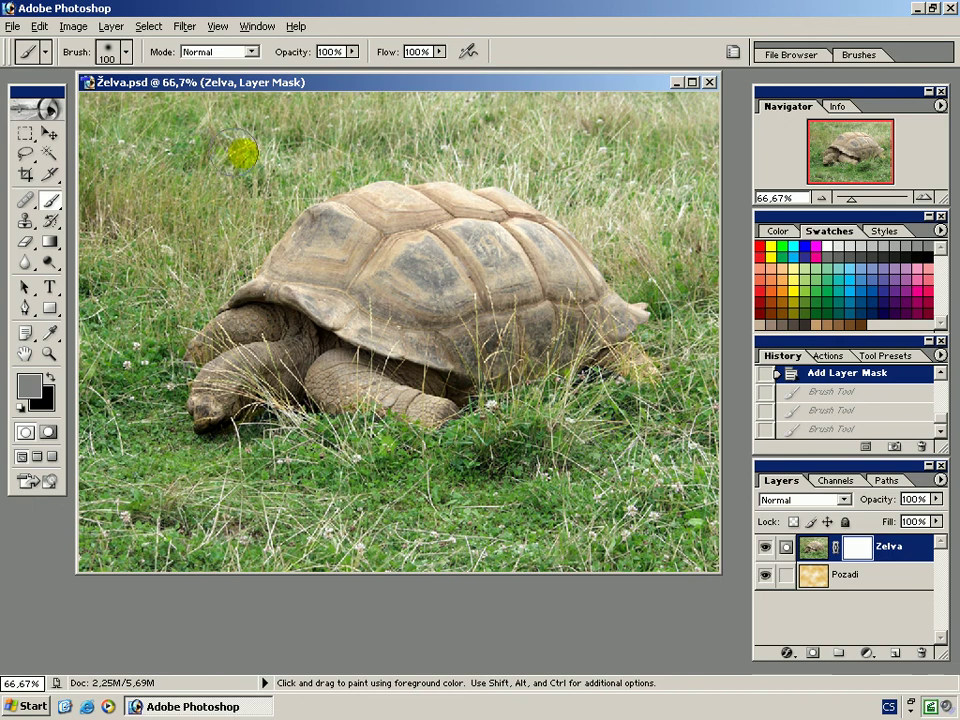
# Select a rectangle around the tortoise and invert the selection to cover only the border of the image.
pyautogui.moveTo(26, 134); pyautogui.dragTo(122, 134)
pyautogui.moveTo(226, 318); pyautogui.dragTo(685, 497)
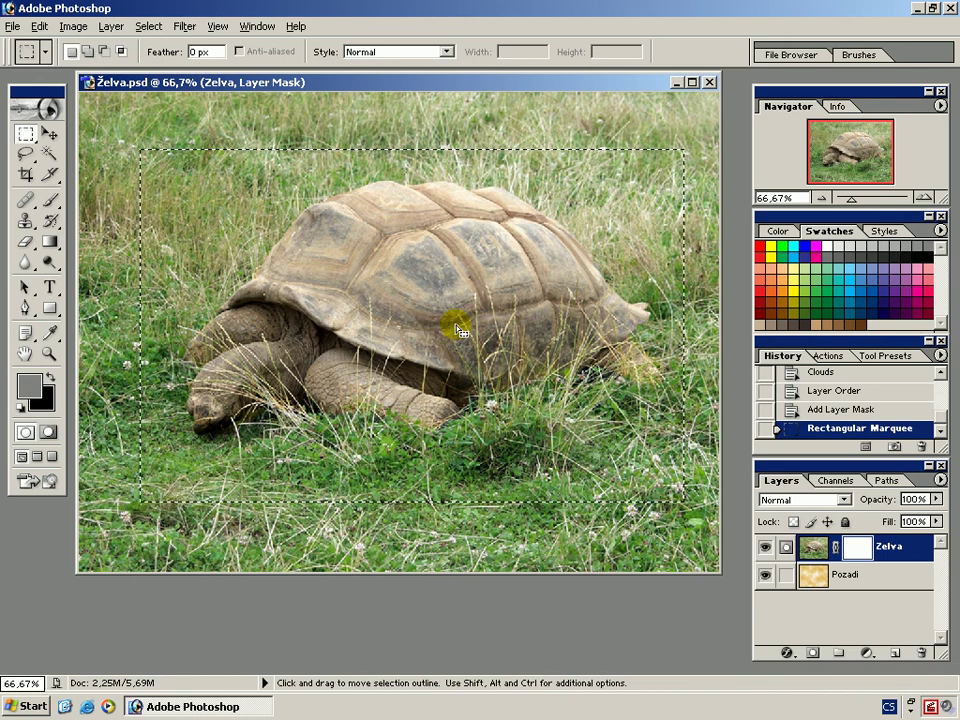
pyautogui.click(150, 27)
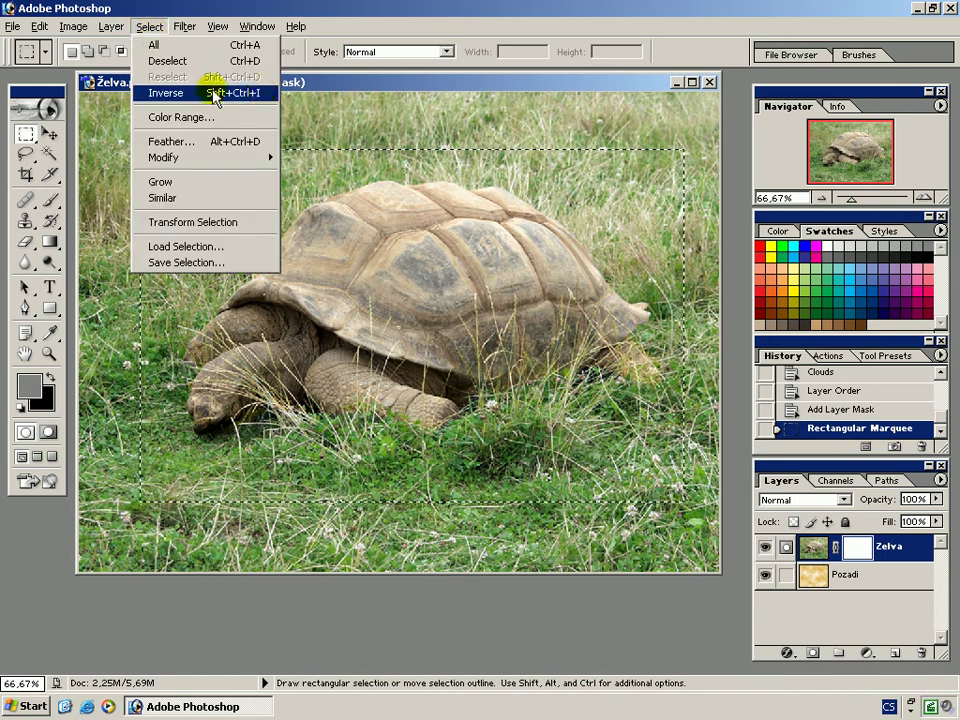
pyautogui.click(272, 92)
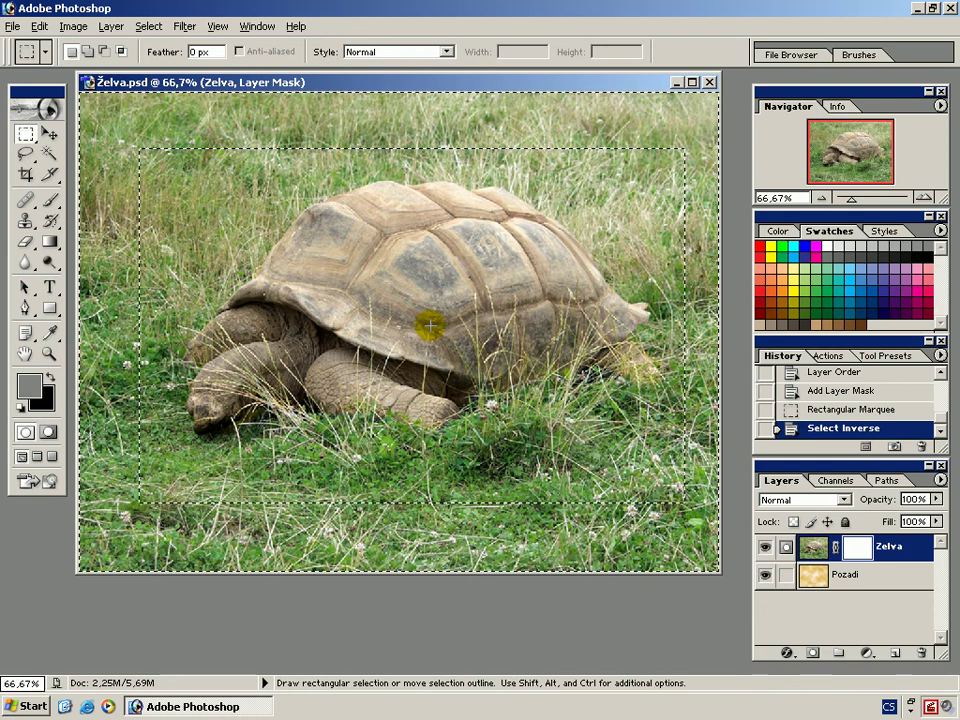
# Fill the selected border on the Zelva mask with grey and with black using the Paint Bucket, and revert to the Add Layer Mask state.
pyautogui.moveTo(50, 241)
pyautogui.mouseDown()
pyautogui.moveTo(120, 245)
pyautogui.moveTo(147, 263)
pyautogui.mouseUp()
pyautogui.click(99, 273)
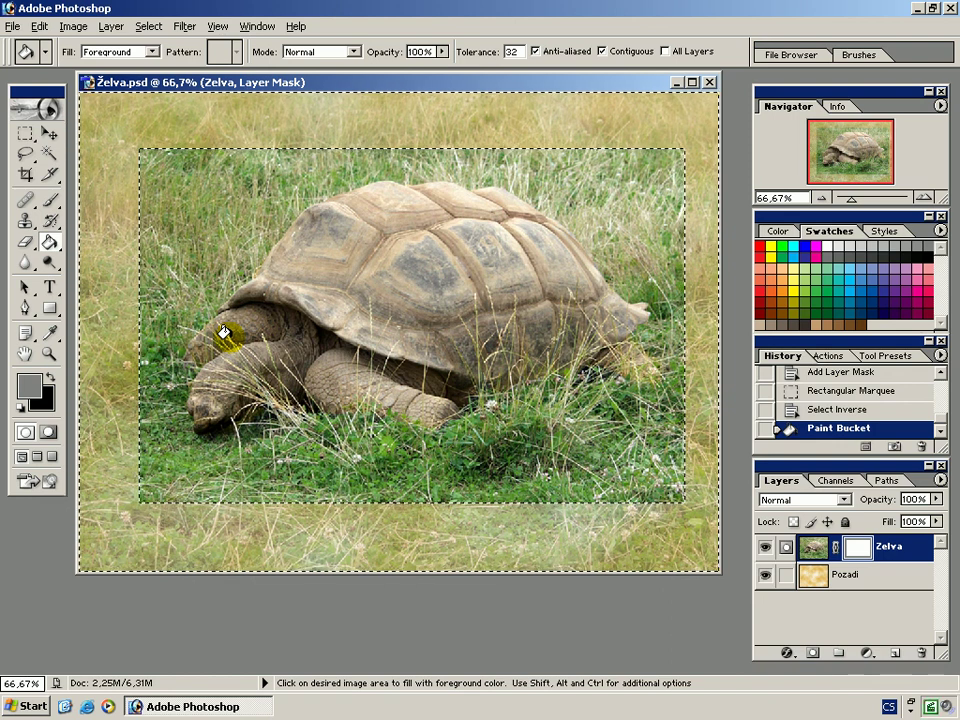
pyautogui.click(927, 257)
pyautogui.click(116, 297)
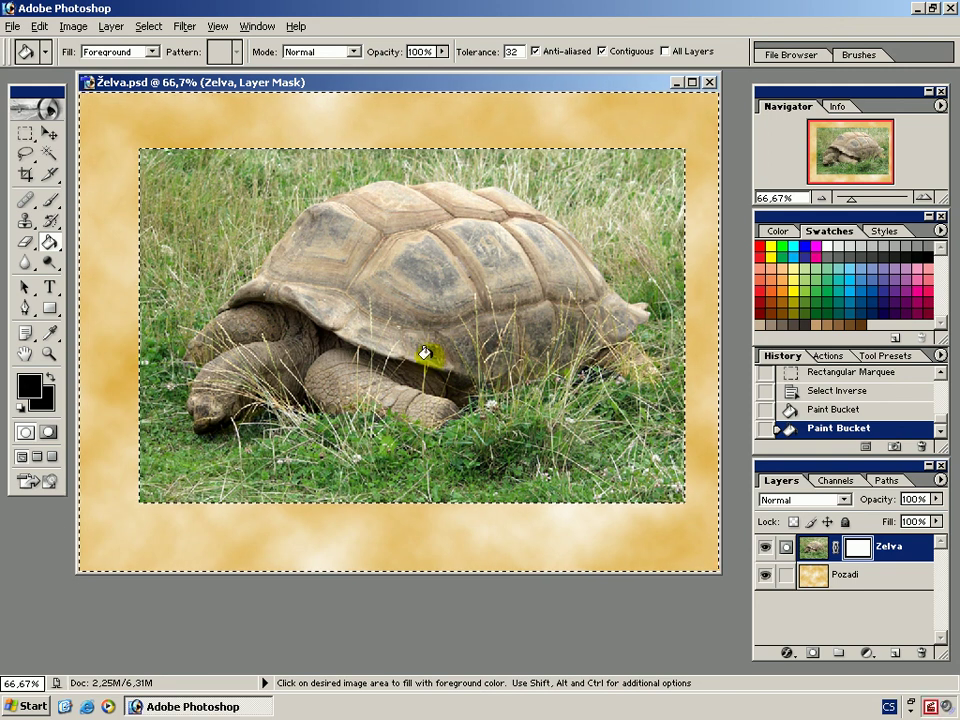
pyautogui.click(941, 373)
pyautogui.click(897, 383)
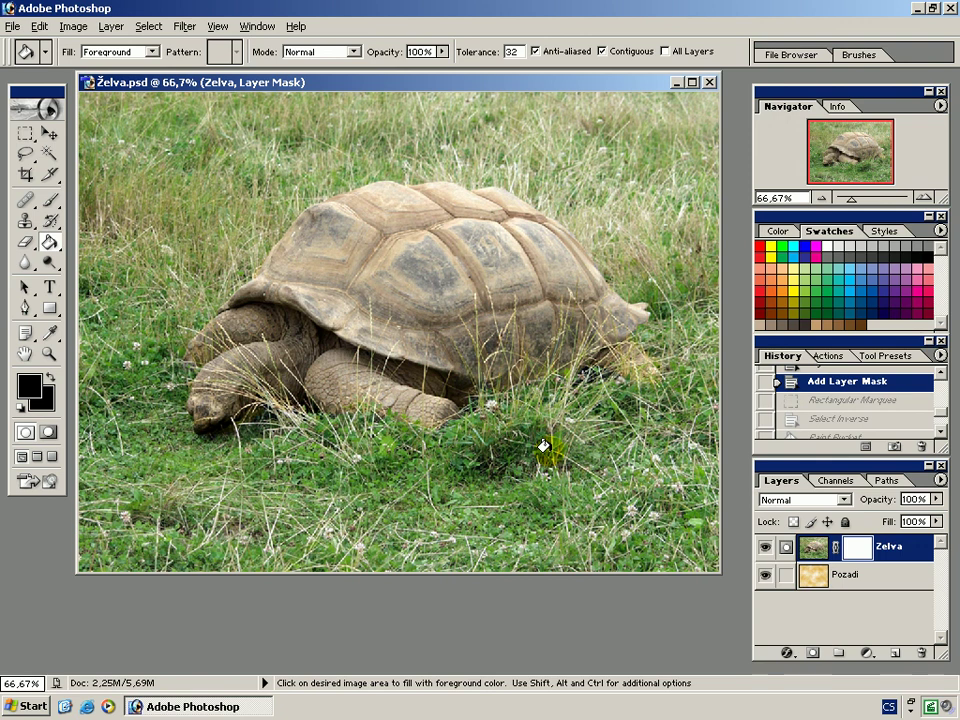
# Reset to the default mask colors and draw a linear white-to-black gradient upward on the Zelva layer mask to fade out the image's upper part.
pyautogui.click(48, 241)
pyautogui.click(129, 245)
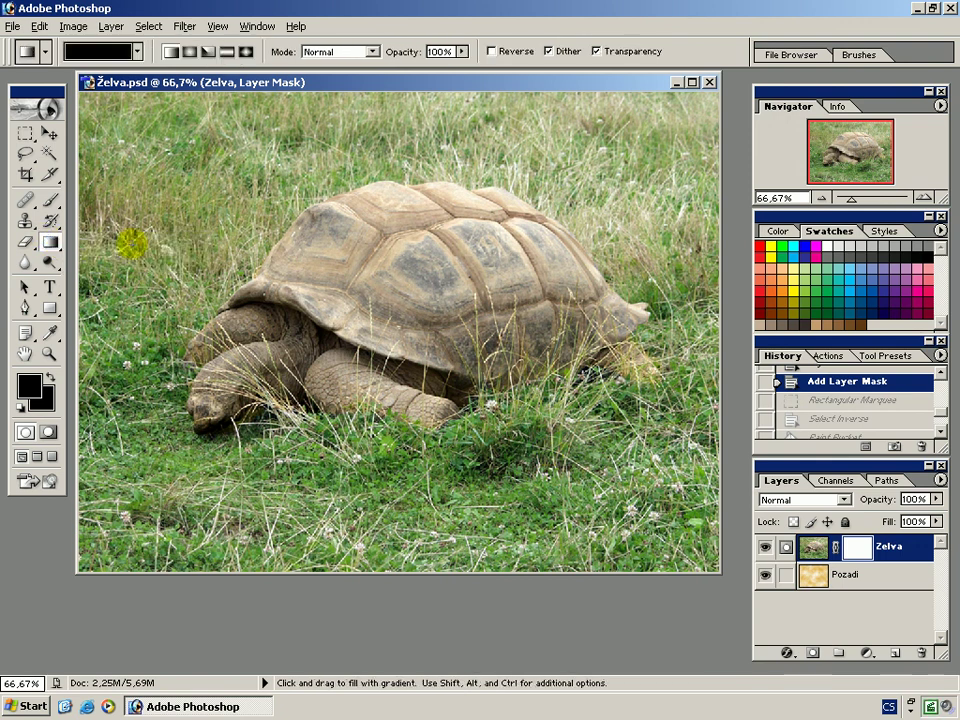
pyautogui.click(21, 409)
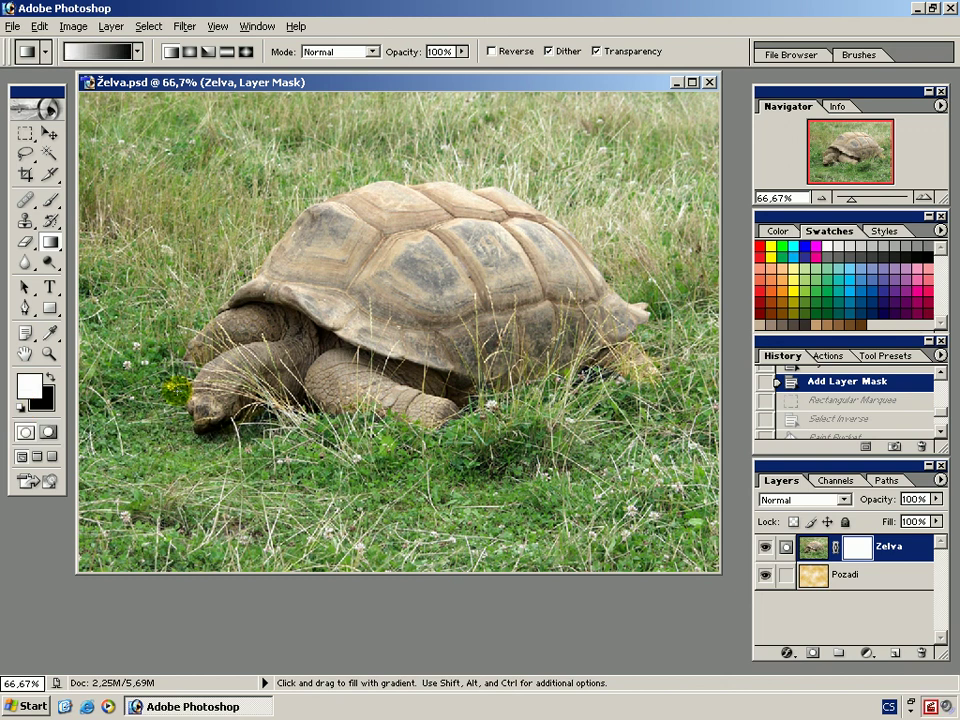
pyautogui.moveTo(174, 389); pyautogui.dragTo(407, 97)
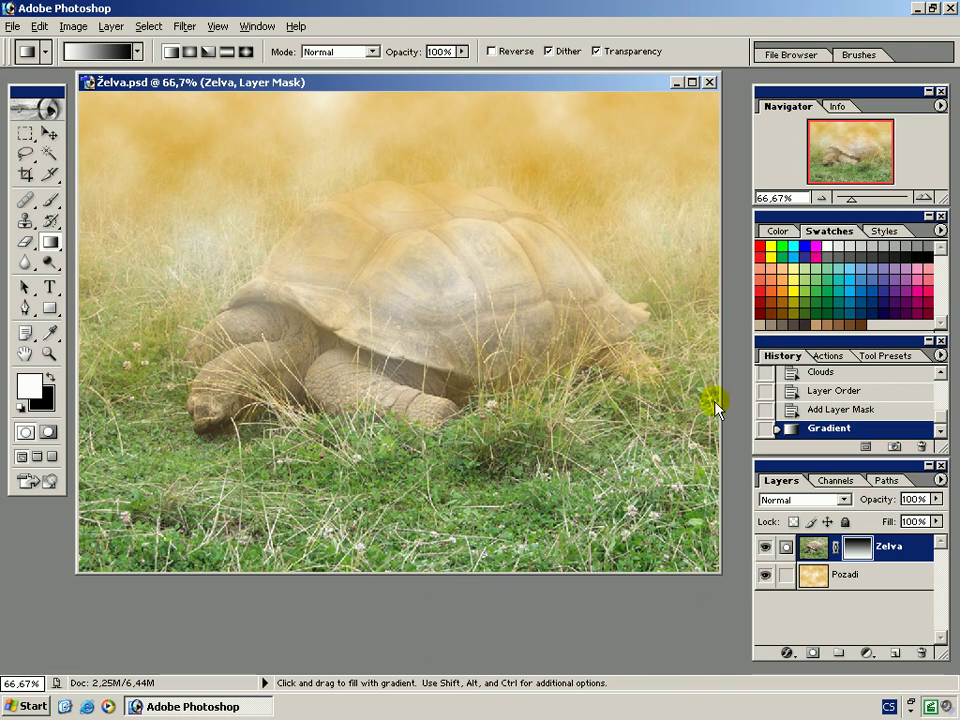
# Revert to the Add Layer Mask state, and select everything around the tortoise by outlining it with the Magnetic Lasso and inverting the selection.
pyautogui.click(835, 410)
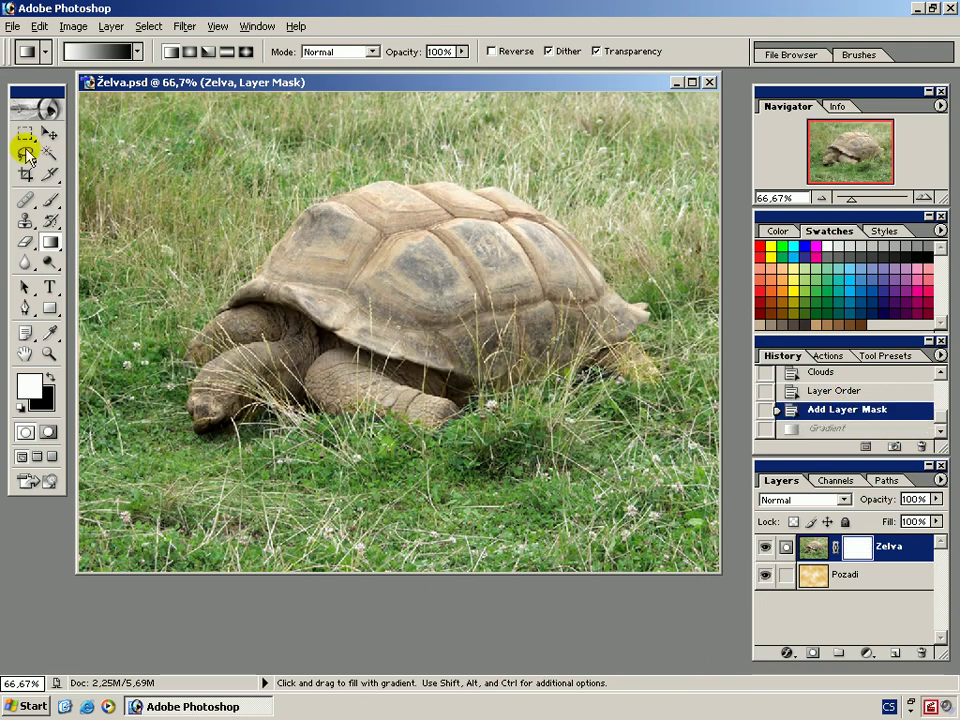
pyautogui.moveTo(25, 154)
pyautogui.mouseDown()
pyautogui.moveTo(72, 155)
pyautogui.moveTo(125, 189)
pyautogui.mouseUp()
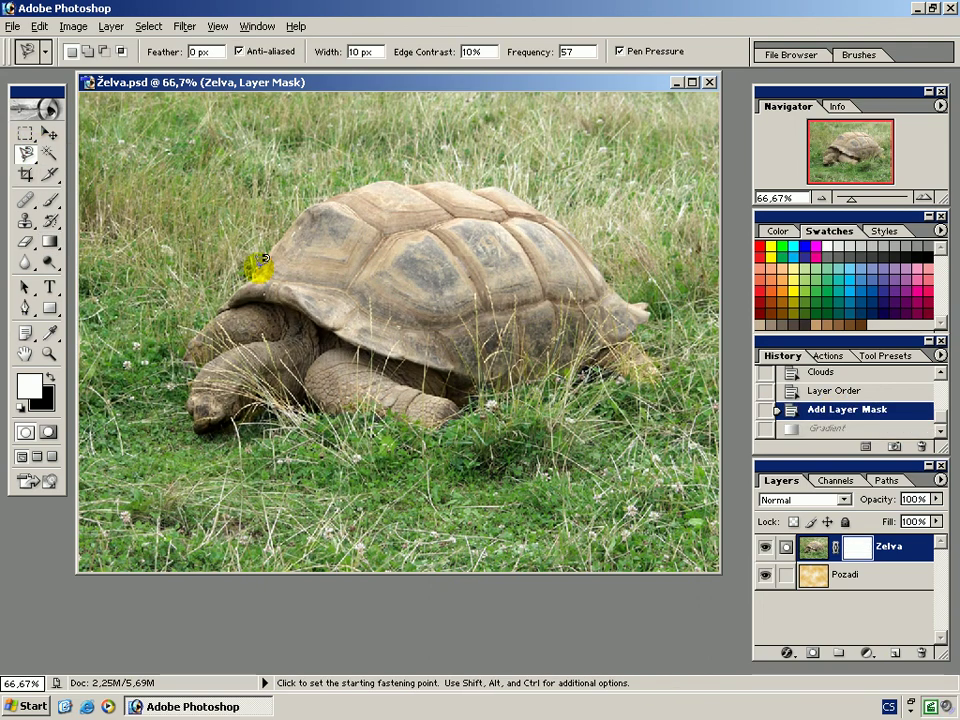
pyautogui.moveTo(268, 240)
pyautogui.mouseDown()
pyautogui.moveTo(320, 202)
pyautogui.moveTo(413, 180)
pyautogui.moveTo(511, 189)
pyautogui.moveTo(568, 225)
pyautogui.mouseUp()
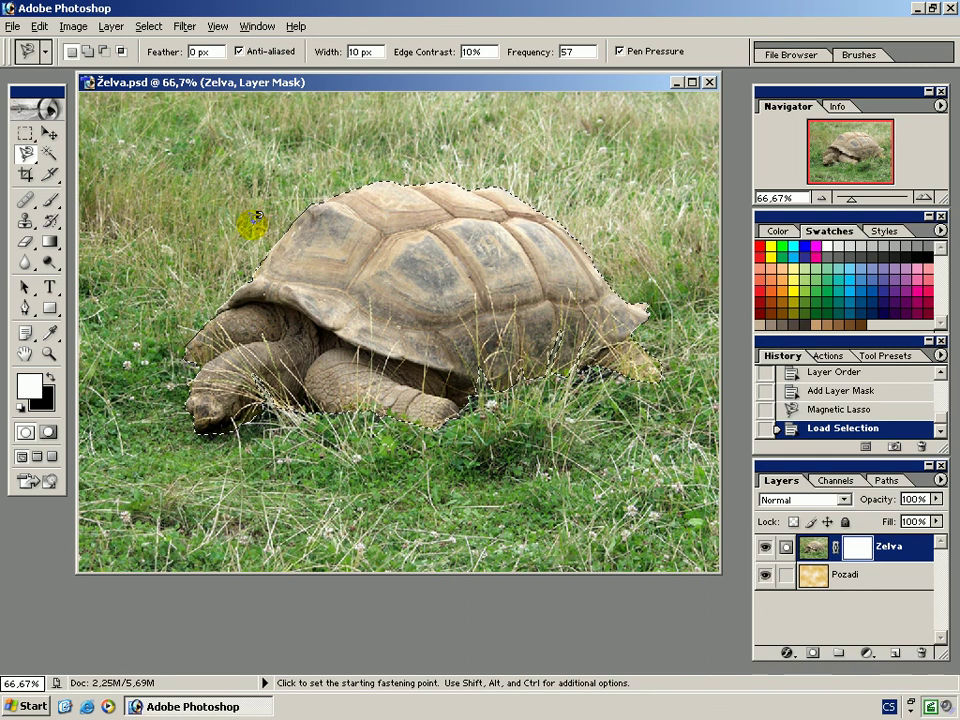
pyautogui.hotkey('ctrl', 'shift', 'i')
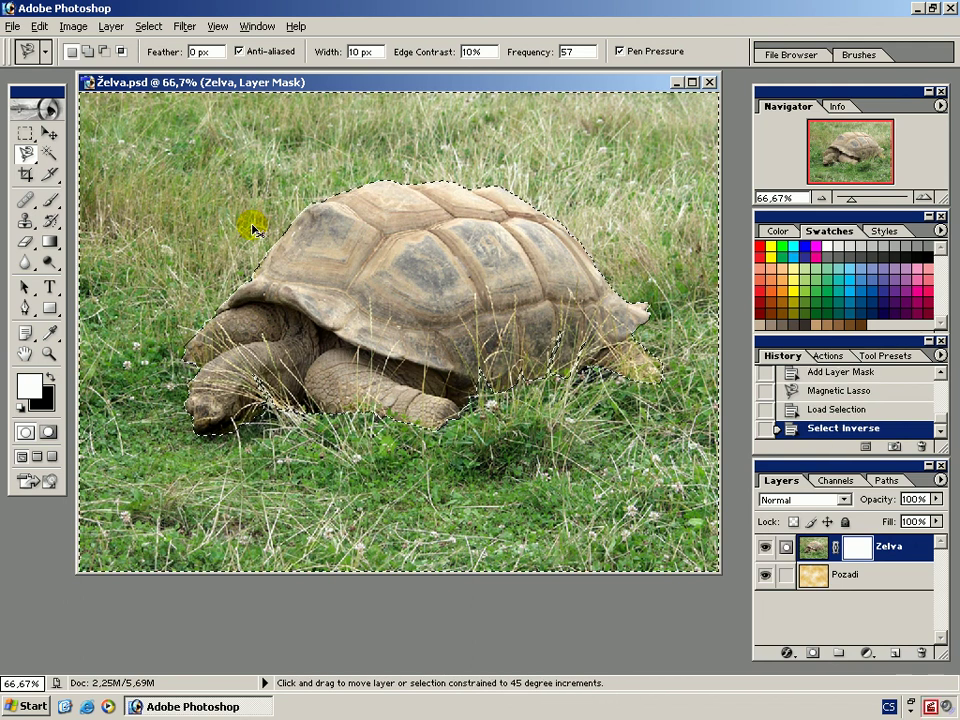
# Draw a linear white-to-black gradient upward from the tortoise's feet on the Zelva mask within the inverted selection, and deselect.
pyautogui.moveTo(48, 241); pyautogui.dragTo(123, 247)
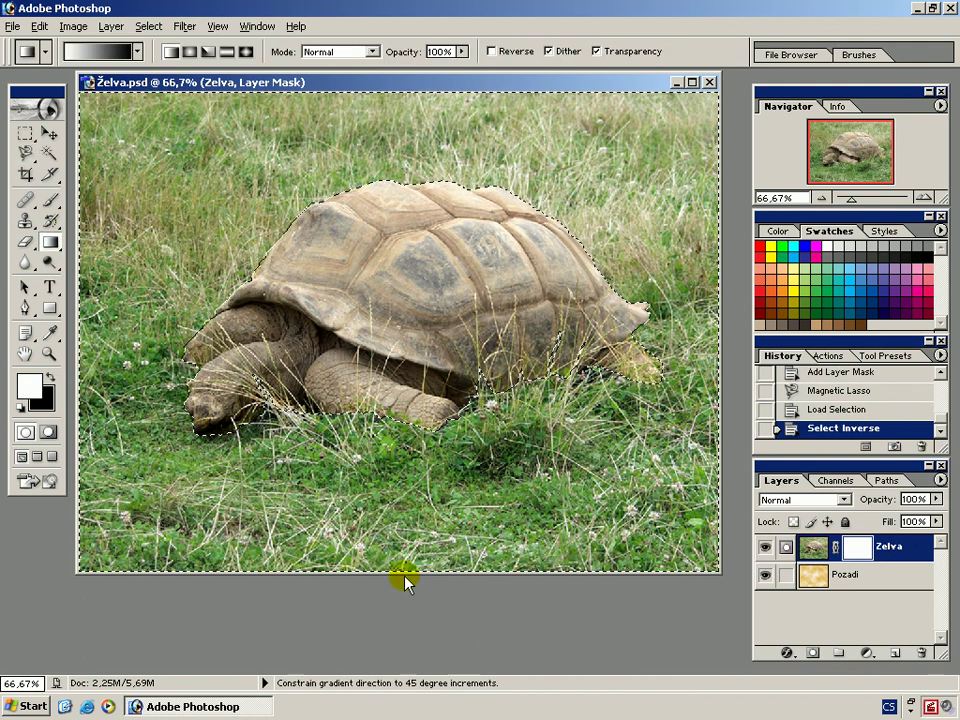
pyautogui.moveTo(393, 410); pyautogui.dragTo(394, 99)
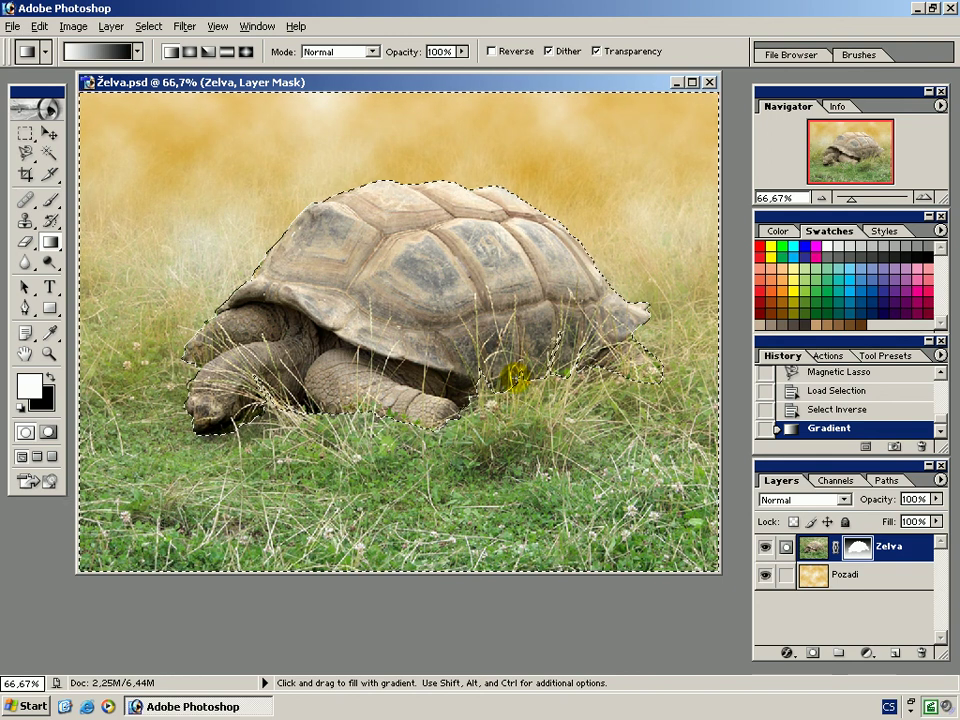
pyautogui.click(150, 26)
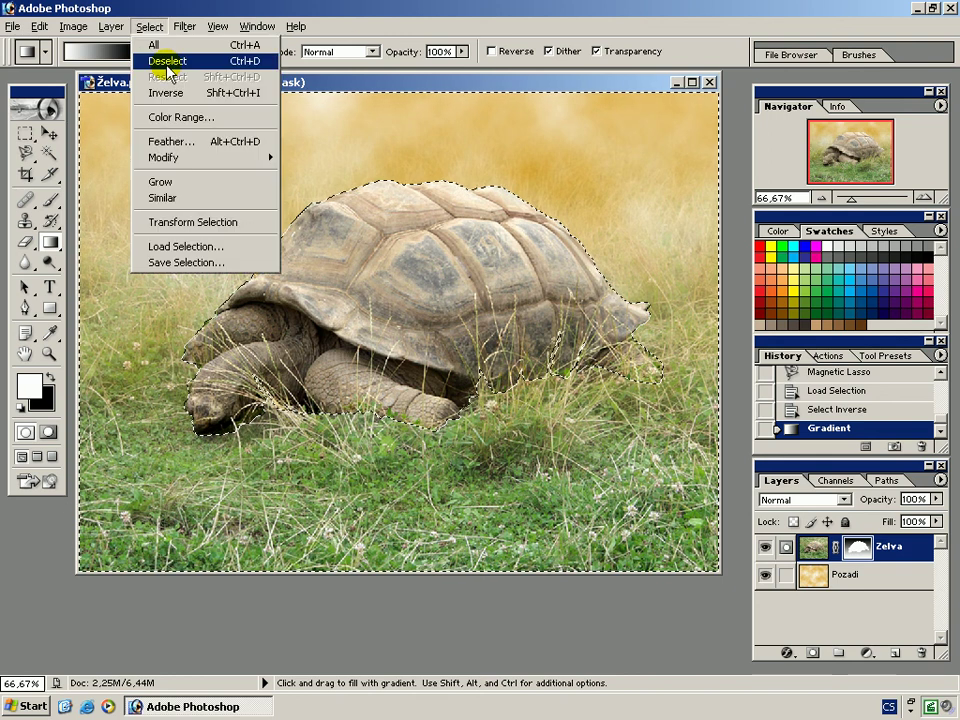
pyautogui.click(167, 61)
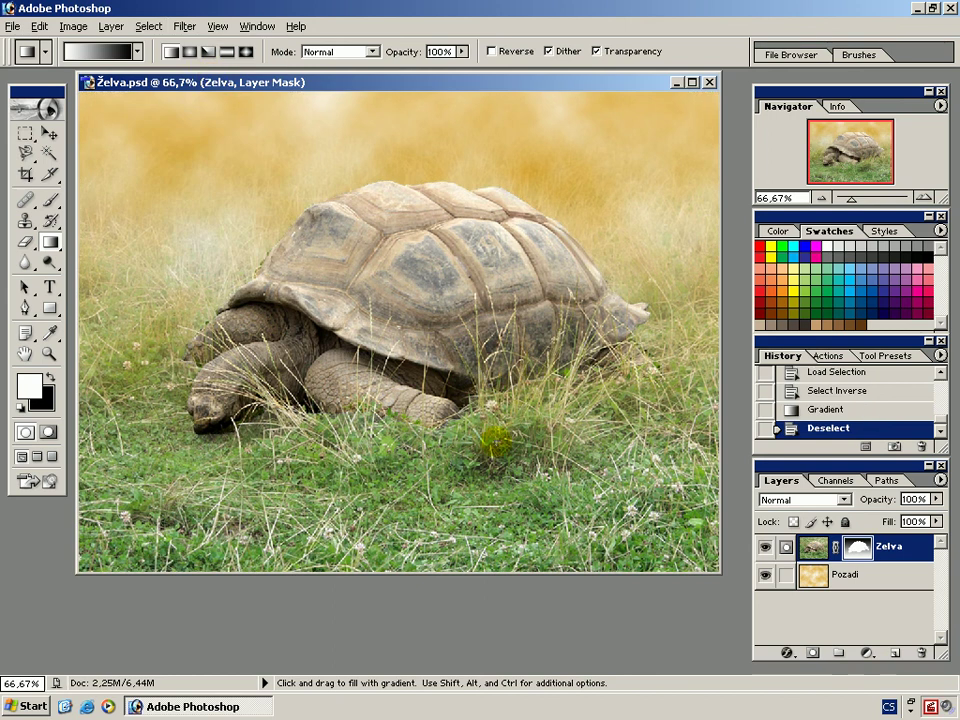